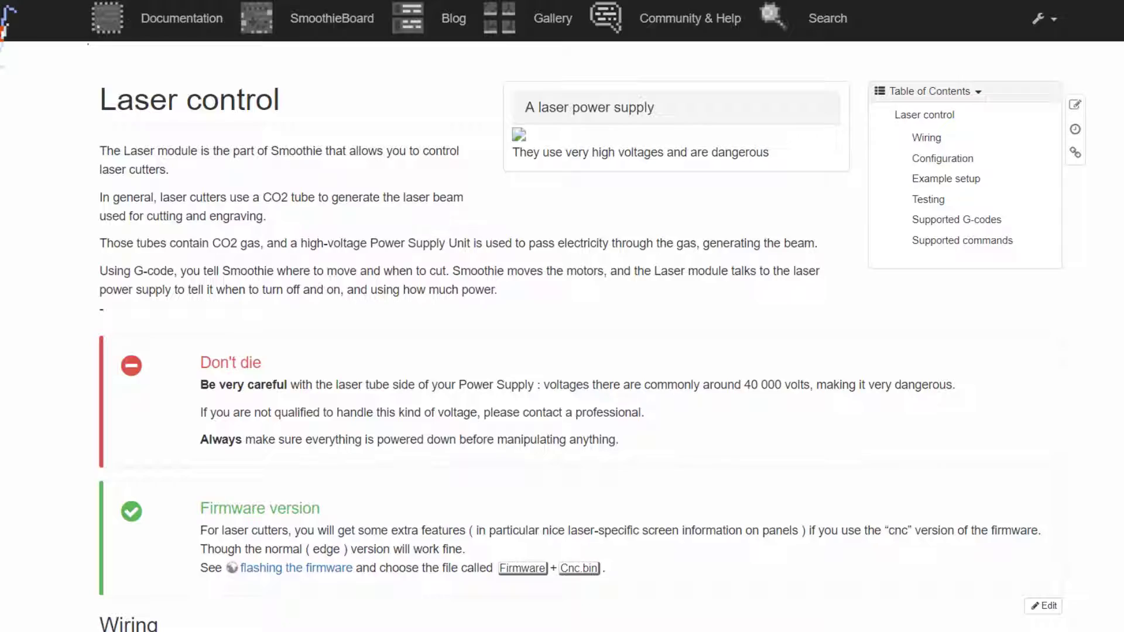
Step: Read the laser control page's wiring and configuration sections, examining the laser module's enable, PWM pin and PWM period settings
{"action": "scroll", "coordinate": [578, 335], "scroll_direction": "down", "scroll_amount": 7}
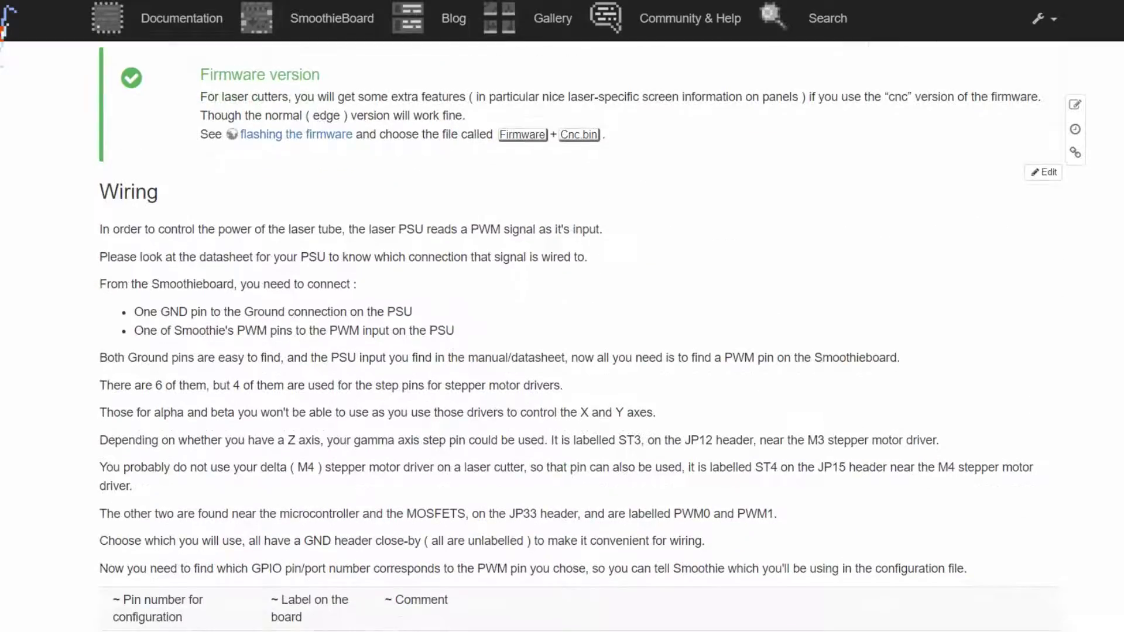
{"action": "scroll", "coordinate": [562, 337], "scroll_direction": "down", "scroll_amount": 4}
{"action": "scroll", "coordinate": [580, 330], "scroll_direction": "down", "scroll_amount": 4}
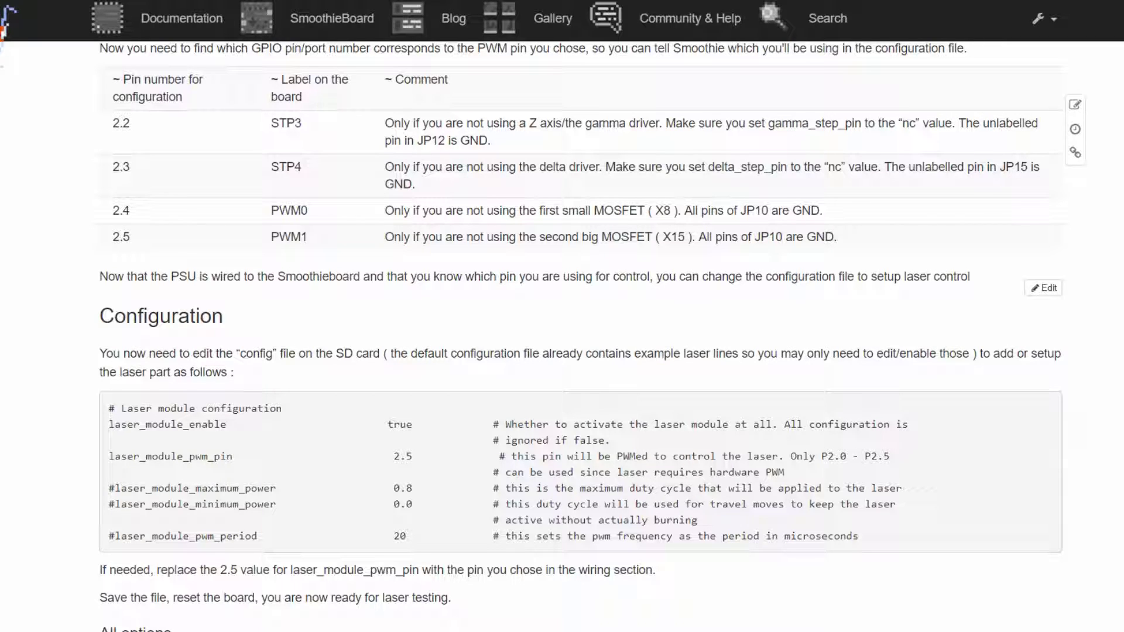
{"action": "scroll", "coordinate": [562, 337], "scroll_direction": "down", "scroll_amount": 1}
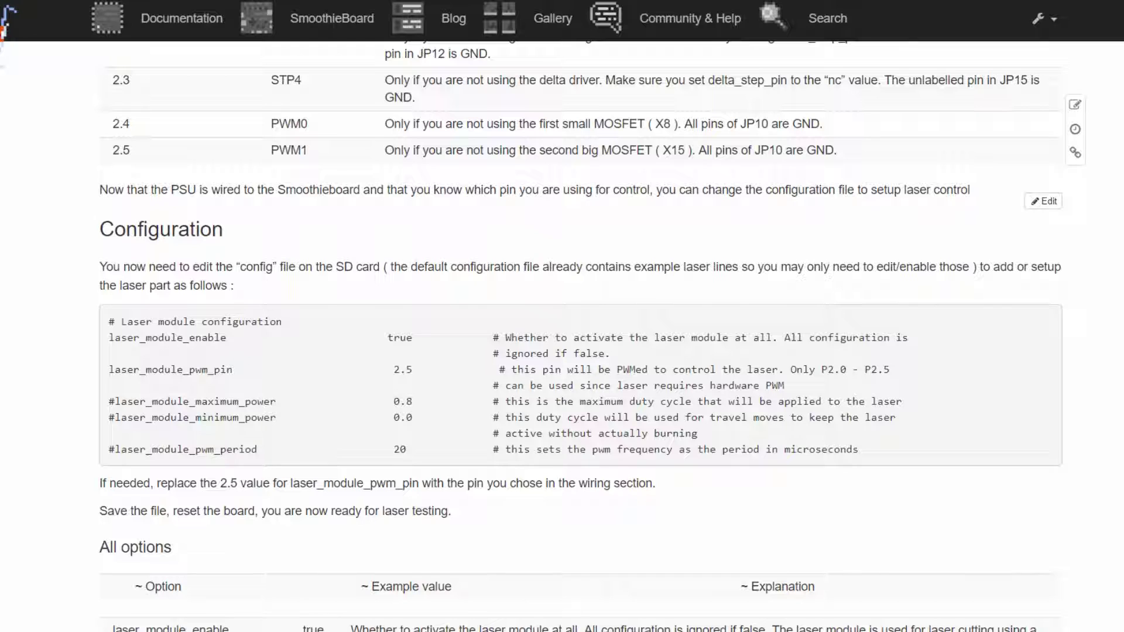
{"action": "left_click_drag", "start_coordinate": [827, 449], "coordinate": [108, 337]}
{"action": "left_click_drag", "start_coordinate": [176, 337], "coordinate": [579, 337]}
{"action": "left_click_drag", "start_coordinate": [145, 368], "coordinate": [463, 368]}
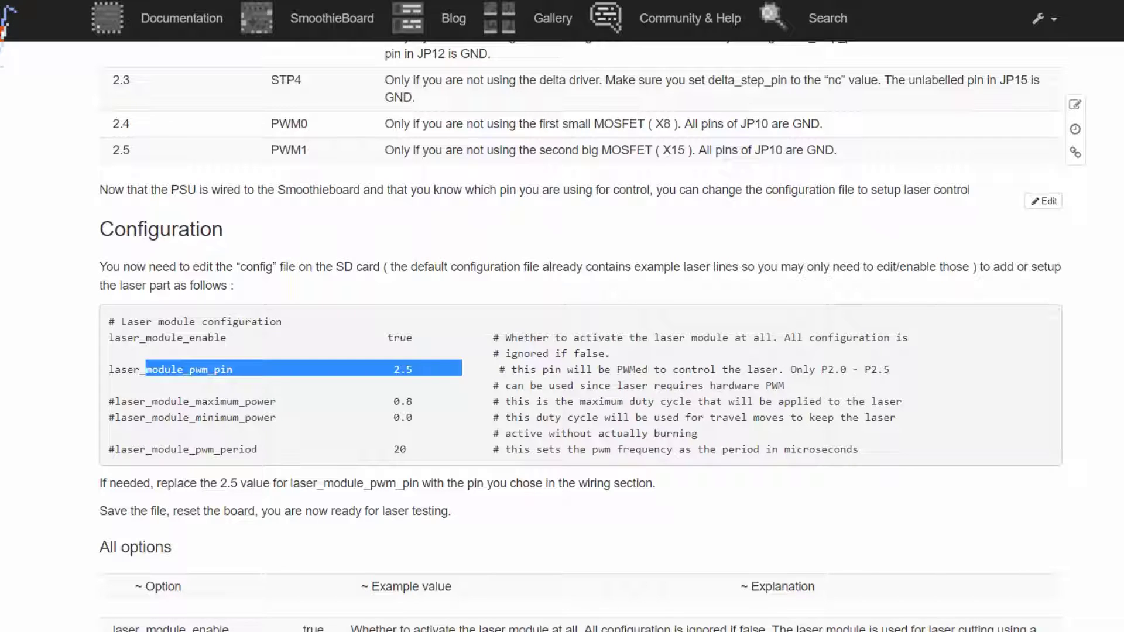
{"action": "mouse_move", "coordinate": [393, 369]}
{"action": "left_mouse_down"}
{"action": "mouse_move", "coordinate": [381, 385]}
{"action": "mouse_move", "coordinate": [413, 369]}
{"action": "left_mouse_up"}
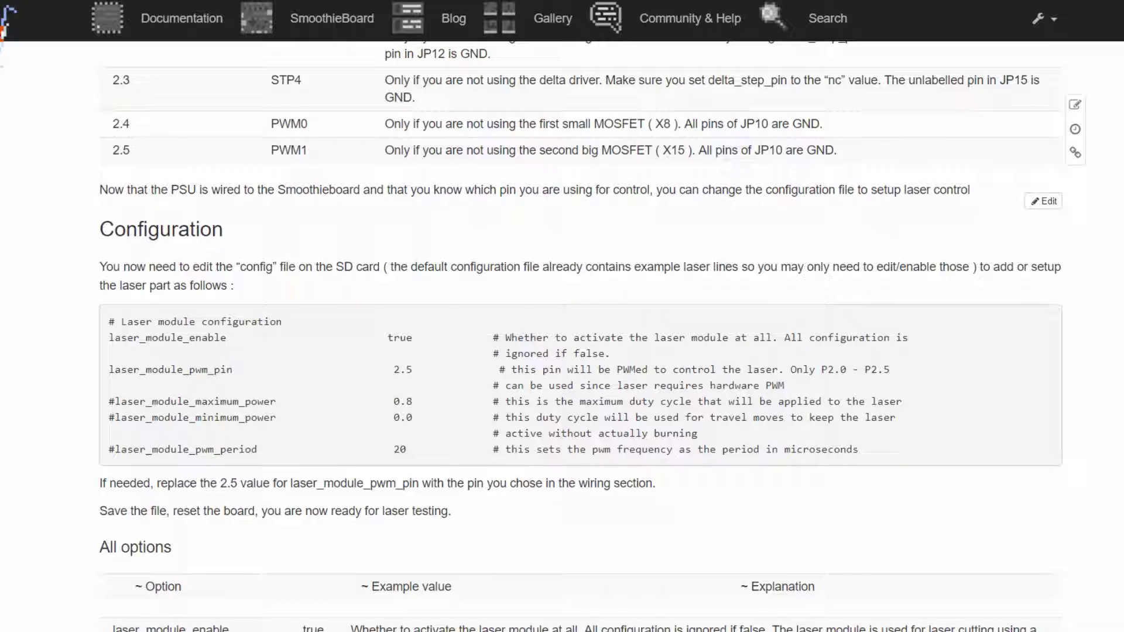
{"action": "double_click", "coordinate": [403, 368]}
{"action": "scroll", "coordinate": [580, 336], "scroll_direction": "down", "scroll_amount": 2}
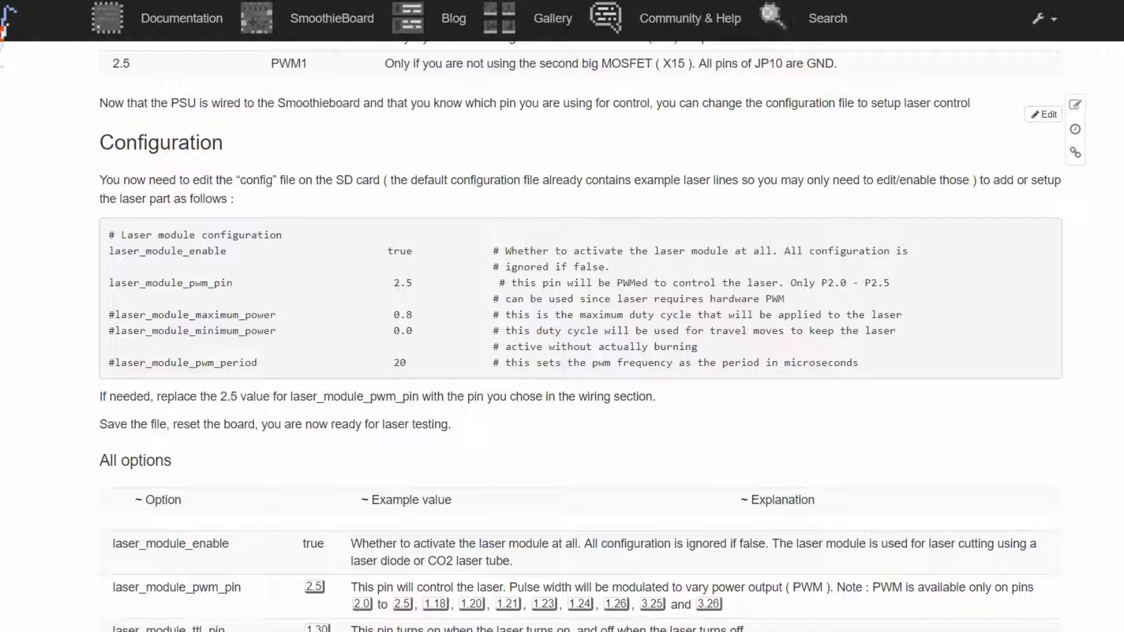
{"action": "double_click", "coordinate": [400, 362]}
{"action": "scroll", "coordinate": [579, 336], "scroll_direction": "down", "scroll_amount": 4}
{"action": "scroll", "coordinate": [580, 337], "scroll_direction": "up", "scroll_amount": 1}
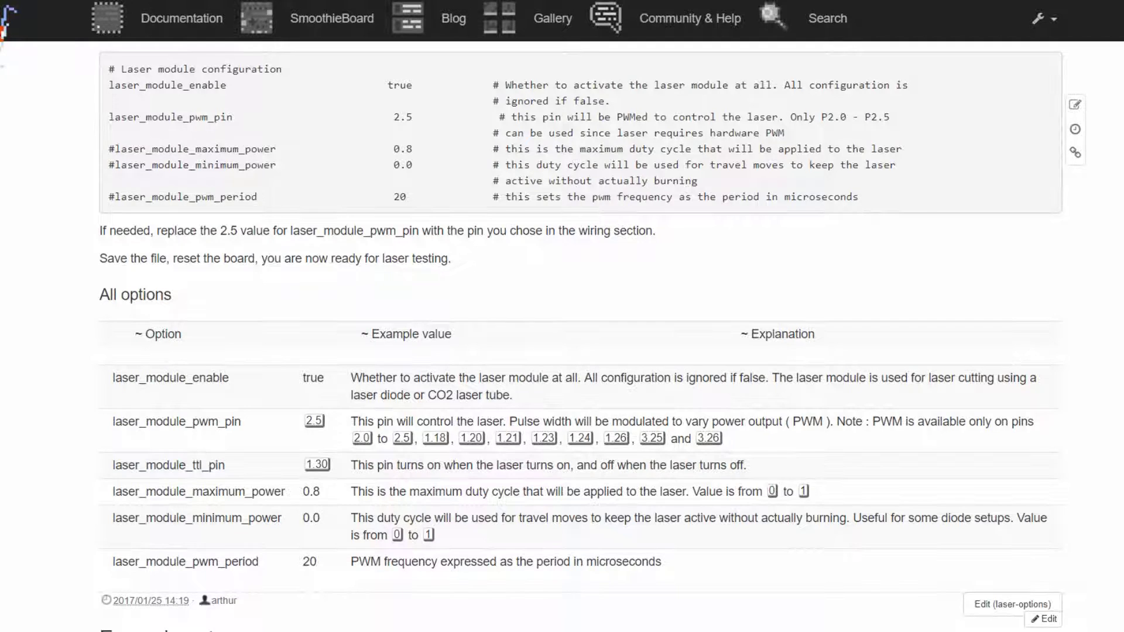
Step: Examine the command, X position, feed rate and power parts of the testing section's example G-code "G1 X10 F300 S0.2"
{"action": "scroll", "coordinate": [562, 316], "scroll_direction": "down", "scroll_amount": 10}
{"action": "left_click_drag", "start_coordinate": [108, 283], "coordinate": [208, 284]}
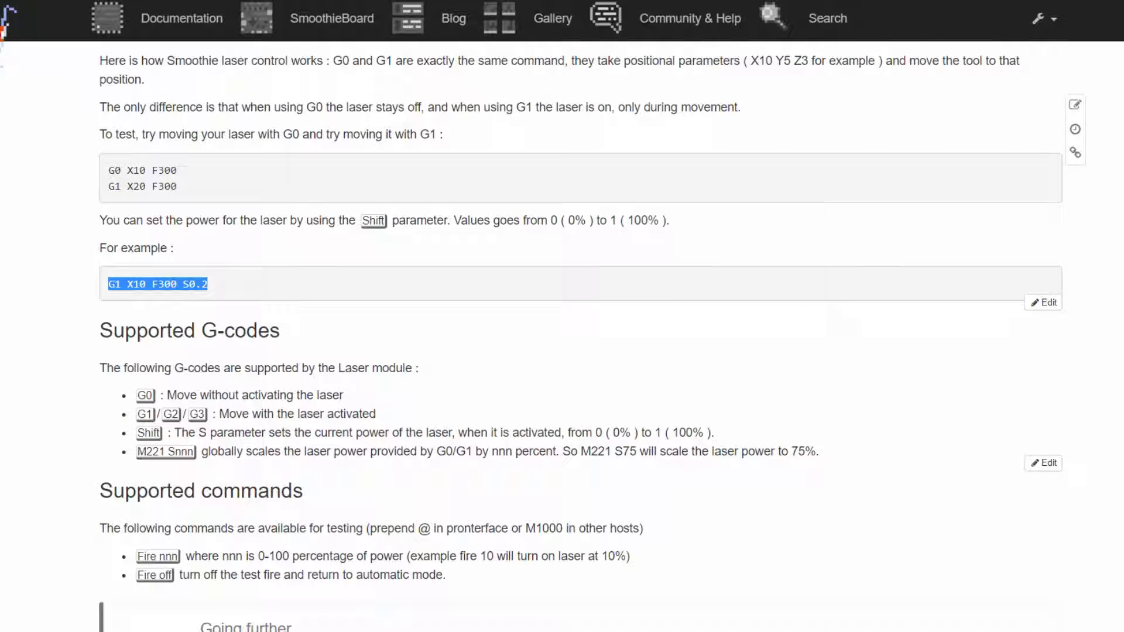
{"action": "left_click", "coordinate": [158, 284]}
{"action": "double_click", "coordinate": [114, 284]}
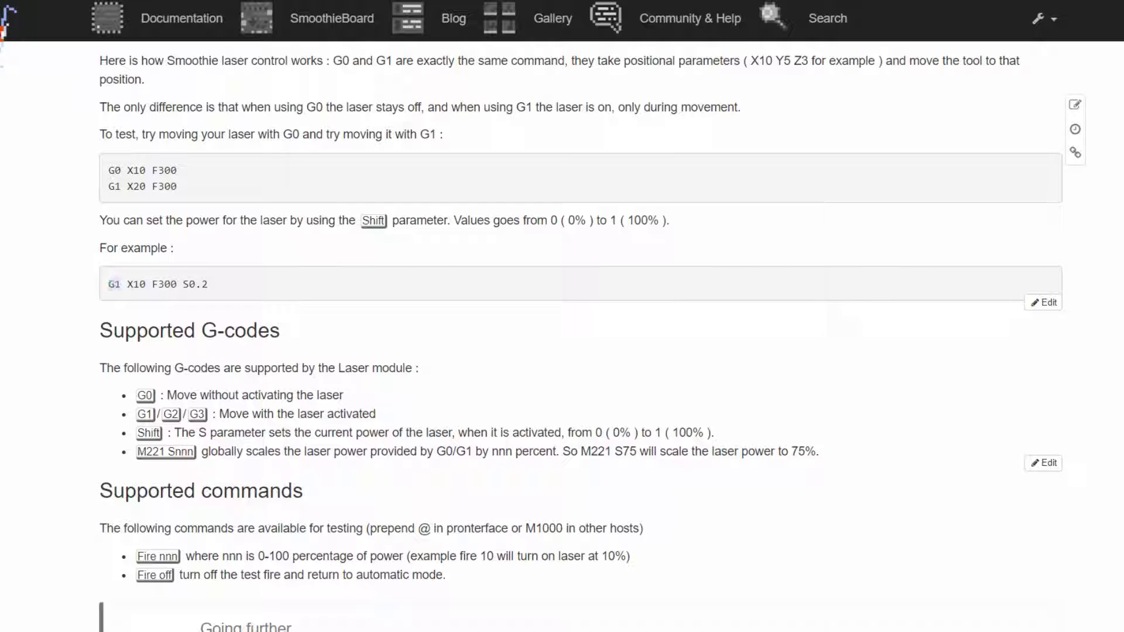
{"action": "double_click", "coordinate": [136, 284]}
{"action": "left_click_drag", "start_coordinate": [151, 284], "coordinate": [177, 284]}
{"action": "left_click_drag", "start_coordinate": [183, 284], "coordinate": [208, 284]}
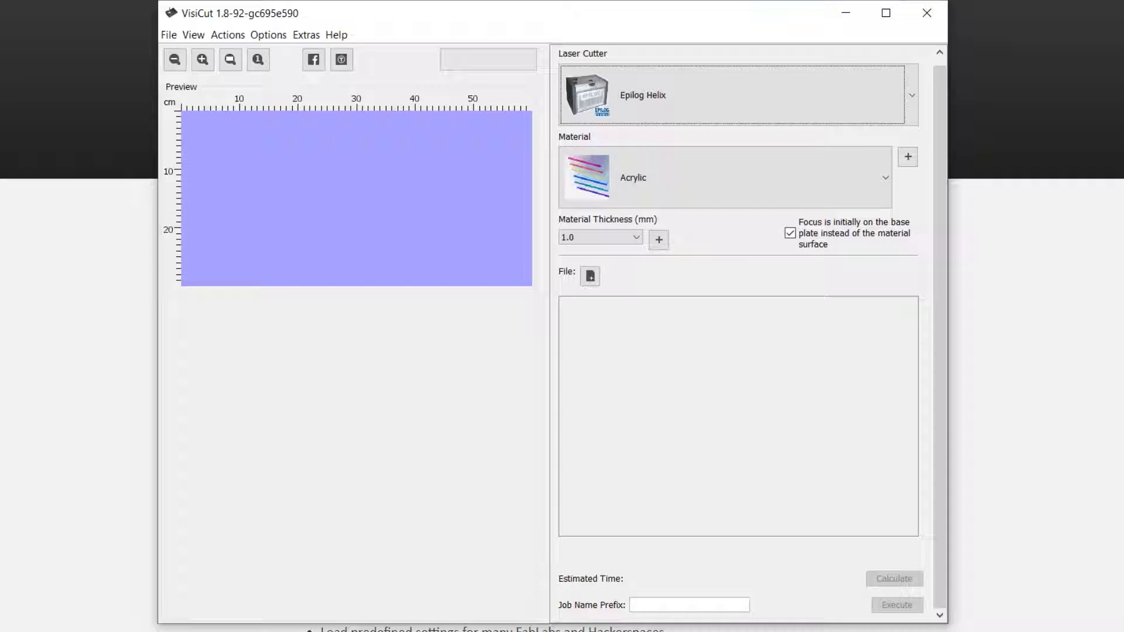
Step: Switch to VisiCut and add a new laser cutter that uses the Smoothie Board driver
{"action": "left_click", "coordinate": [268, 35]}
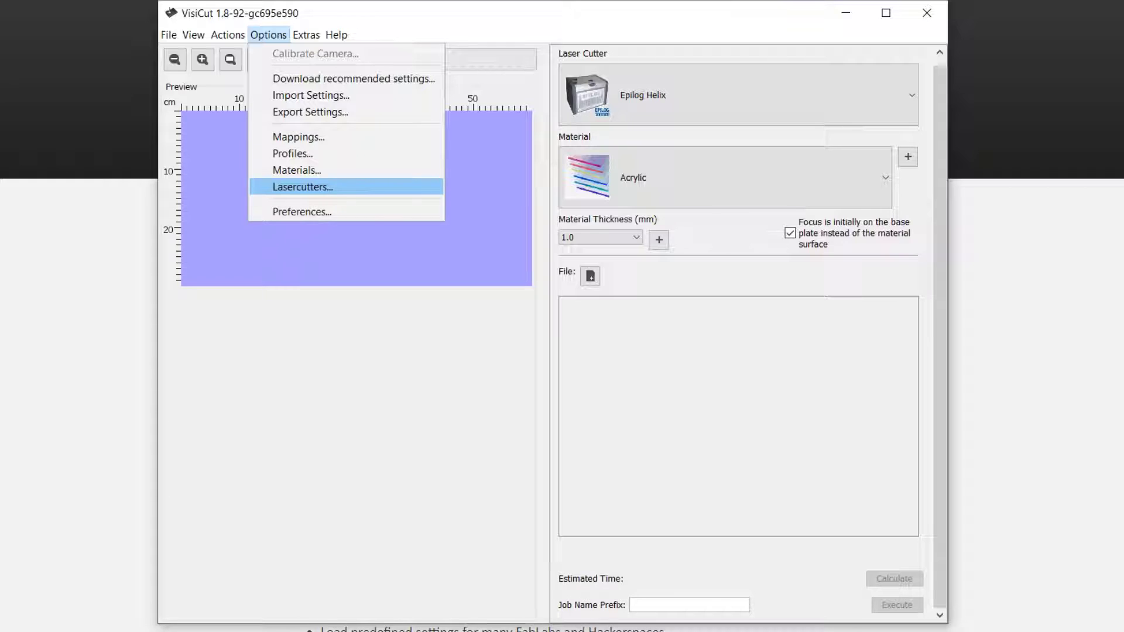
{"action": "key", "text": "Return"}
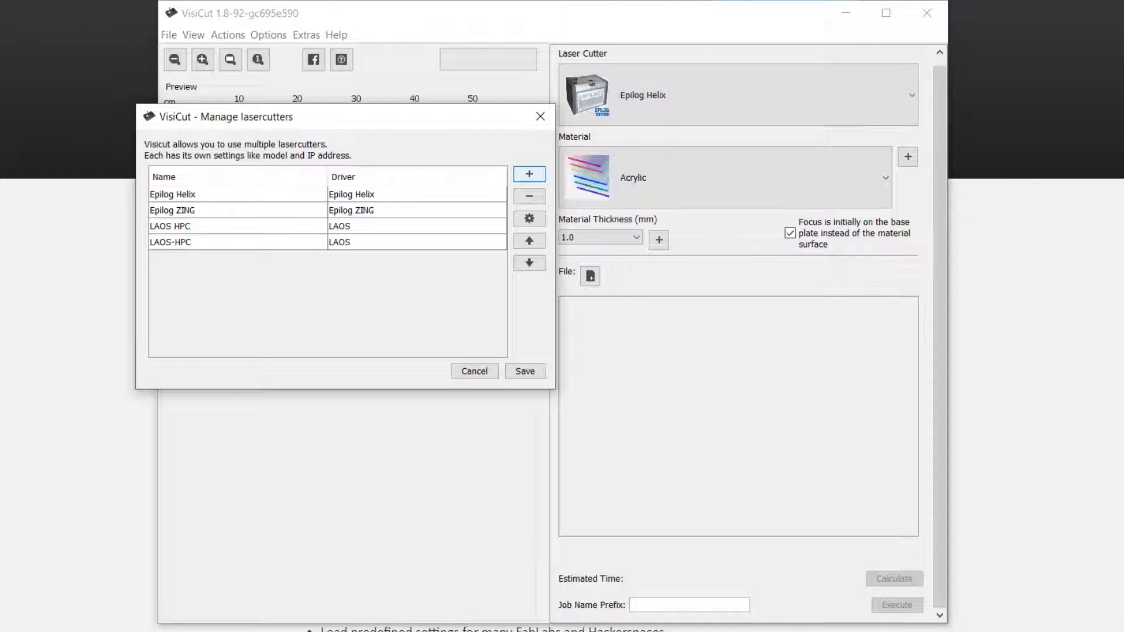
{"action": "key", "text": "space"}
{"action": "key", "text": "alt+Down"}
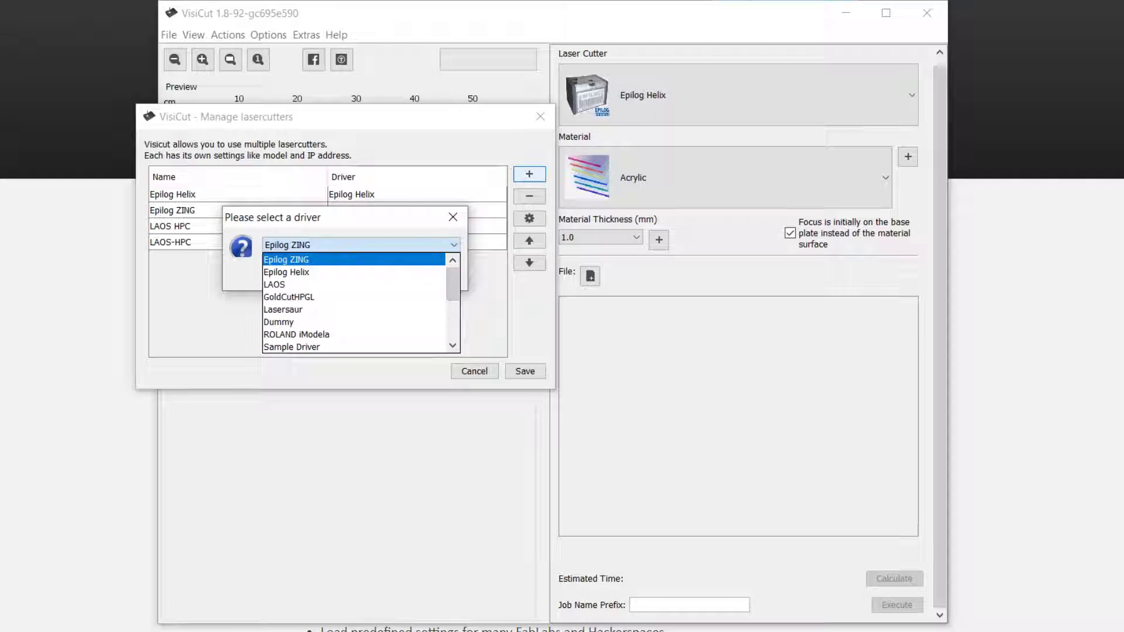
{"action": "scroll", "coordinate": [354, 302], "scroll_direction": "down", "scroll_amount": 3}
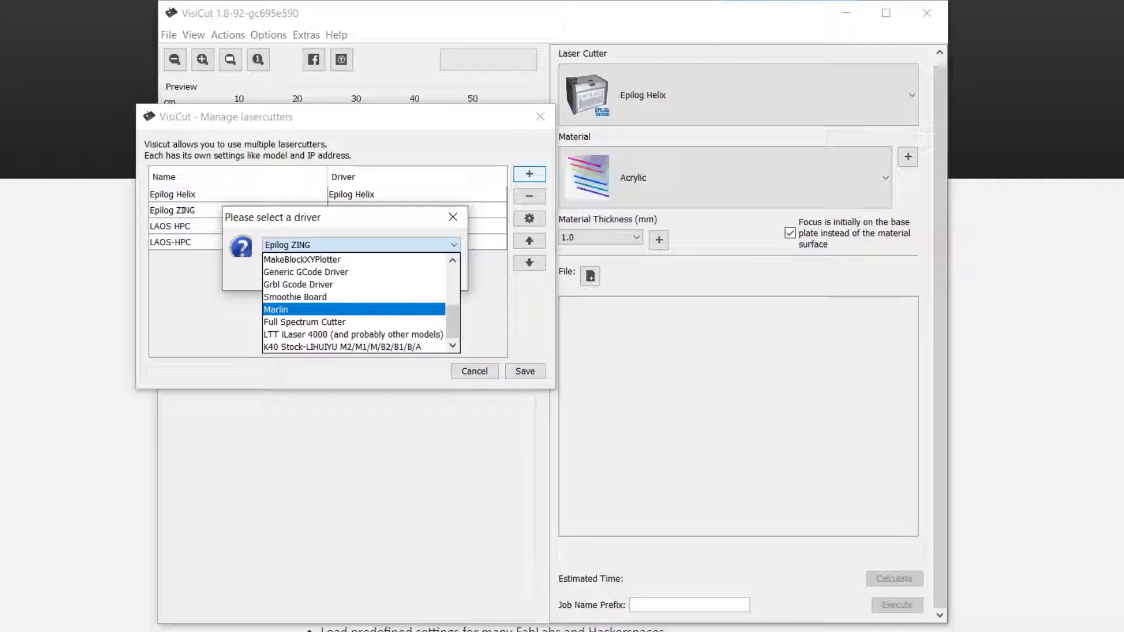
{"action": "key", "text": "Up"}
{"action": "key", "text": "Return"}
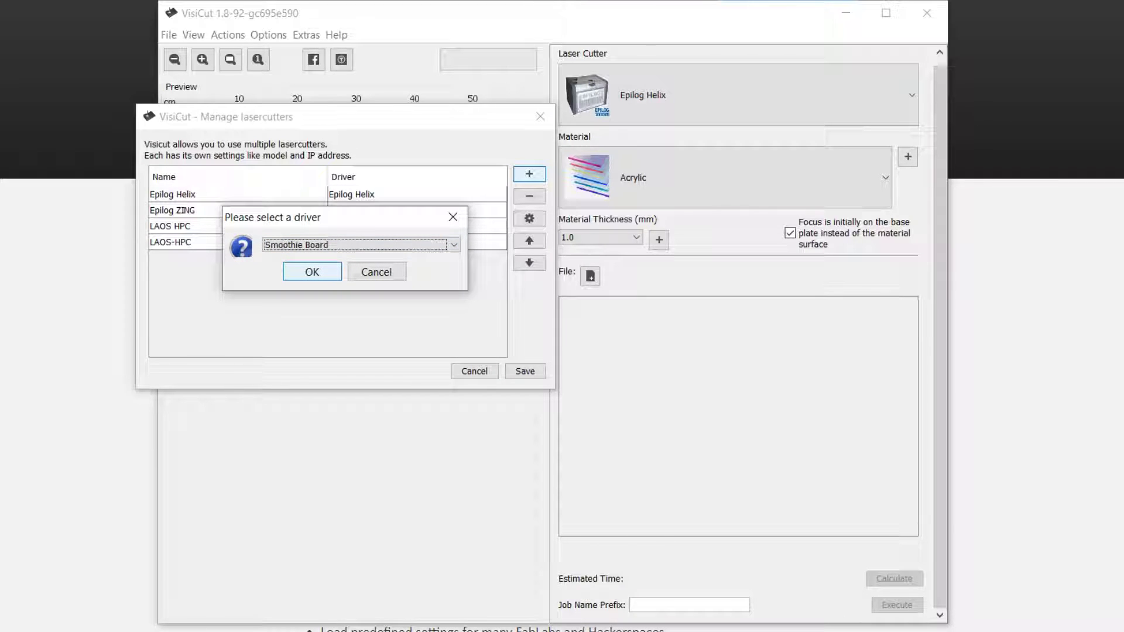
{"action": "key", "text": "Return"}
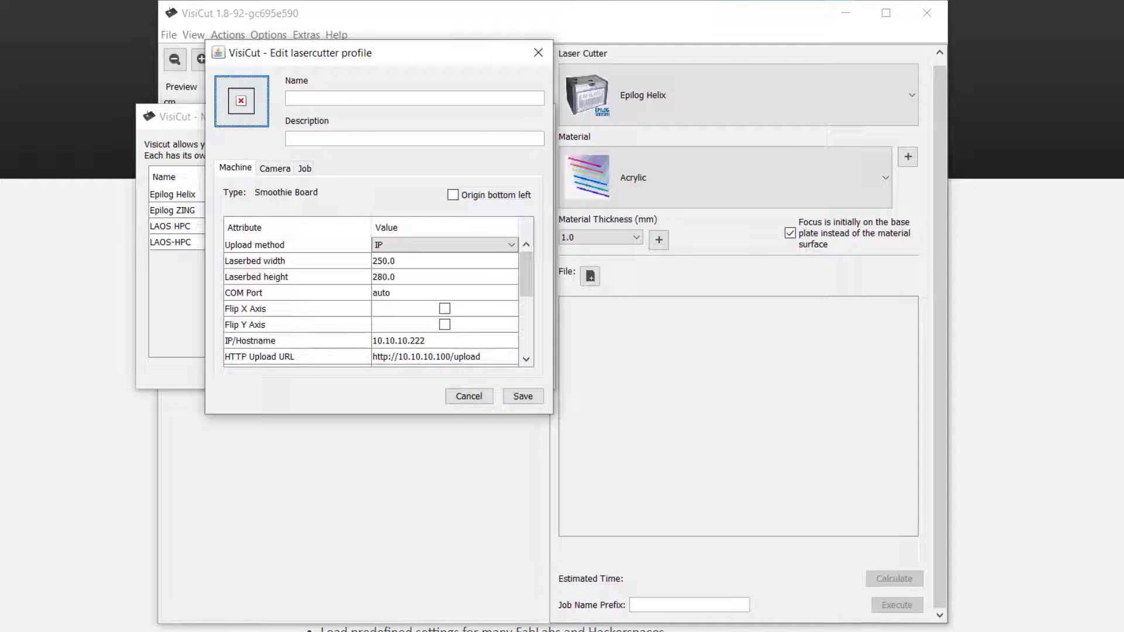
Step: Set the new laser cutter profile's upload method to File and save the profile and the laser cutter list
{"action": "left_click", "coordinate": [445, 245]}
{"action": "left_click", "coordinate": [445, 245]}
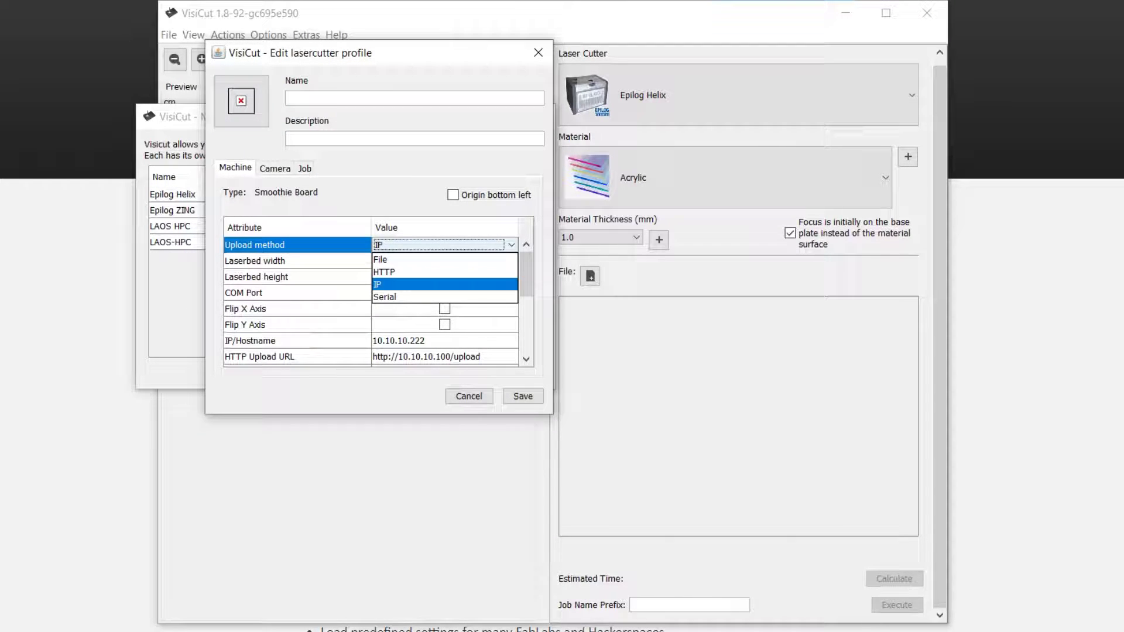
{"action": "key", "text": "Return"}
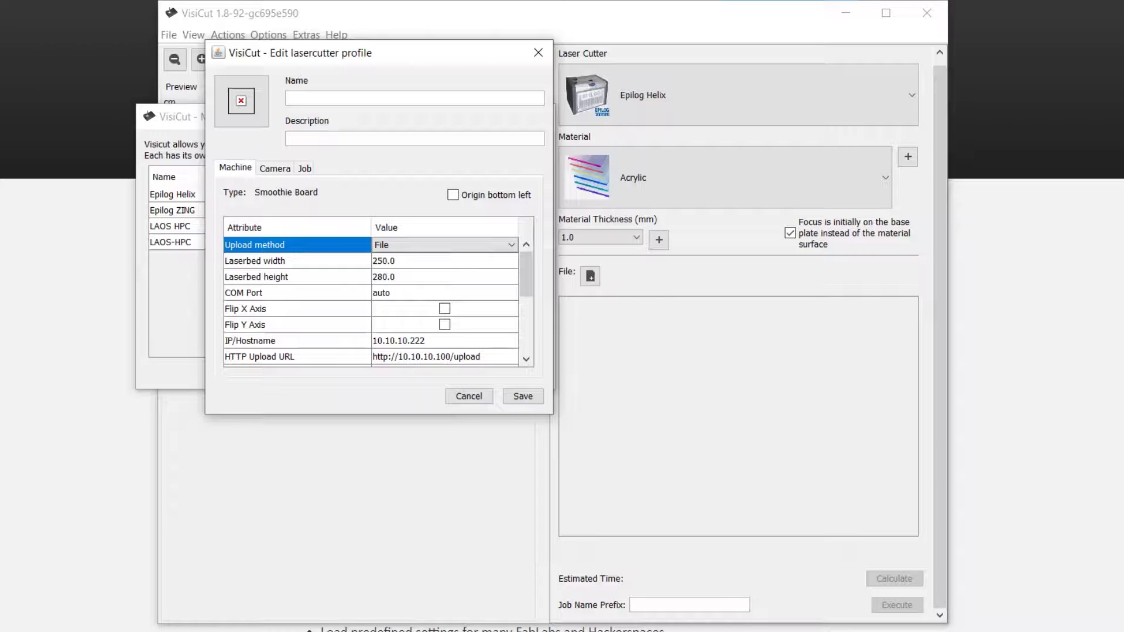
{"action": "scroll", "coordinate": [375, 299], "scroll_direction": "down", "scroll_amount": 5}
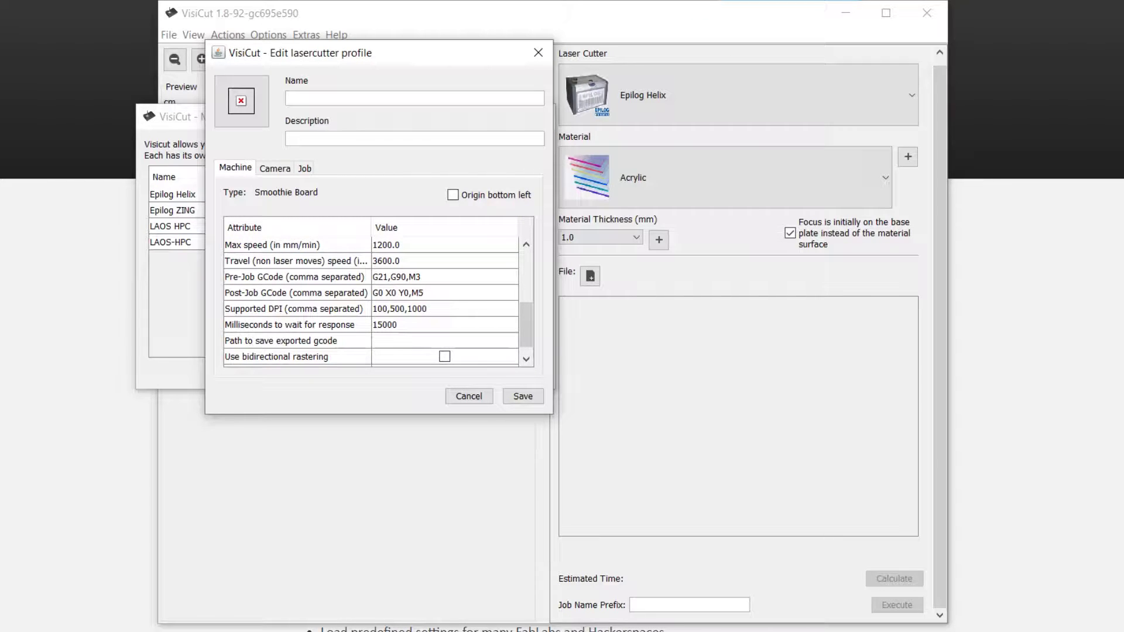
{"action": "scroll", "coordinate": [375, 298], "scroll_direction": "down", "scroll_amount": 1}
{"action": "scroll", "coordinate": [374, 298], "scroll_direction": "up", "scroll_amount": 4}
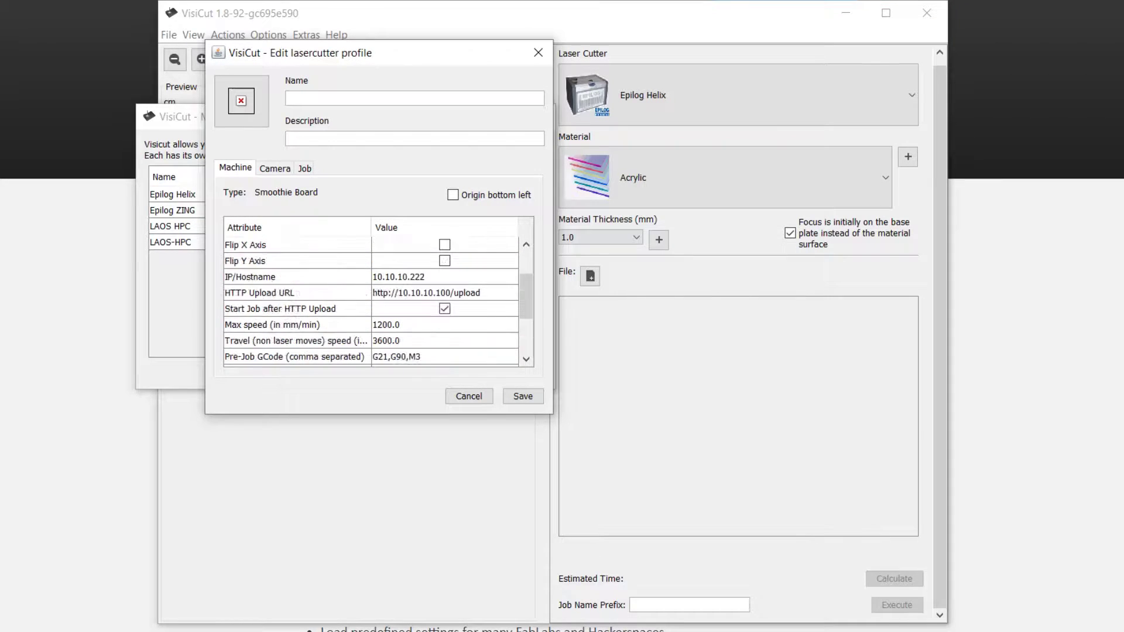
{"action": "scroll", "coordinate": [374, 298], "scroll_direction": "down", "scroll_amount": 5}
{"action": "scroll", "coordinate": [375, 298], "scroll_direction": "up", "scroll_amount": 4}
{"action": "scroll", "coordinate": [375, 299], "scroll_direction": "down", "scroll_amount": 4}
{"action": "left_click", "coordinate": [523, 396]}
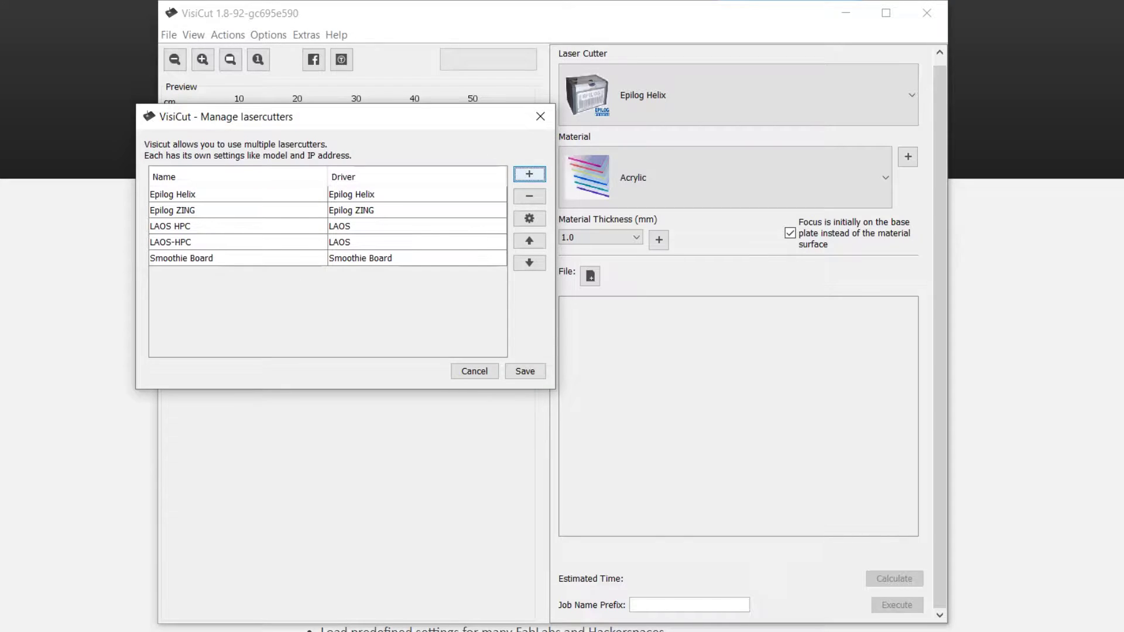
{"action": "left_click", "coordinate": [526, 371]}
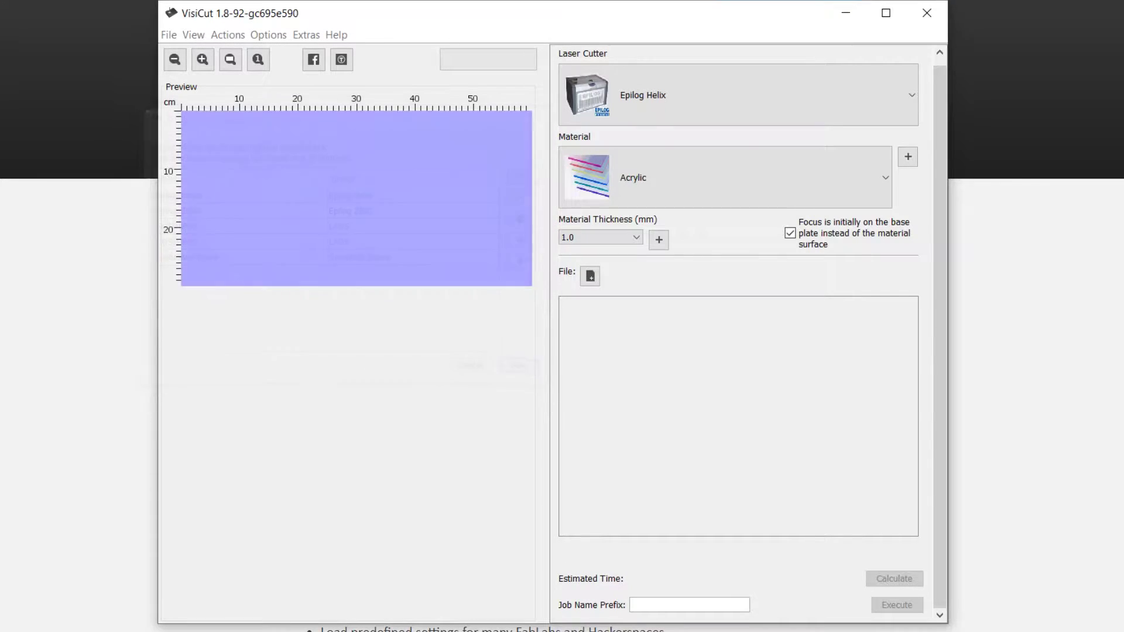
Step: Choose Smoothie Board as the laser cutter and MDF as the material for the job
{"action": "left_click", "coordinate": [738, 95]}
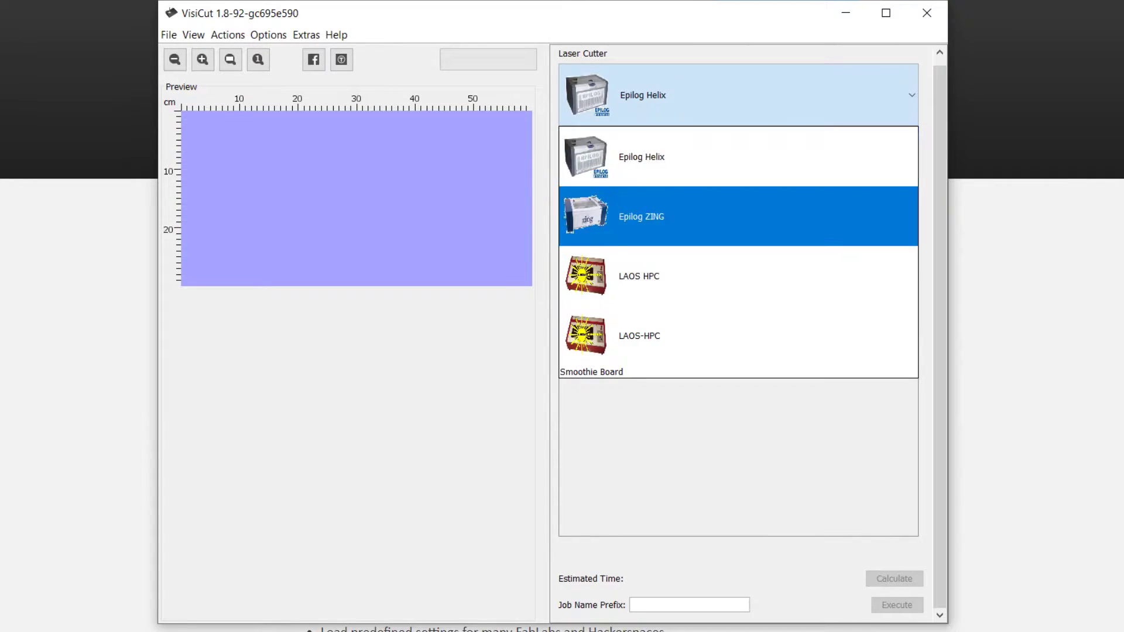
{"action": "key", "text": "Return"}
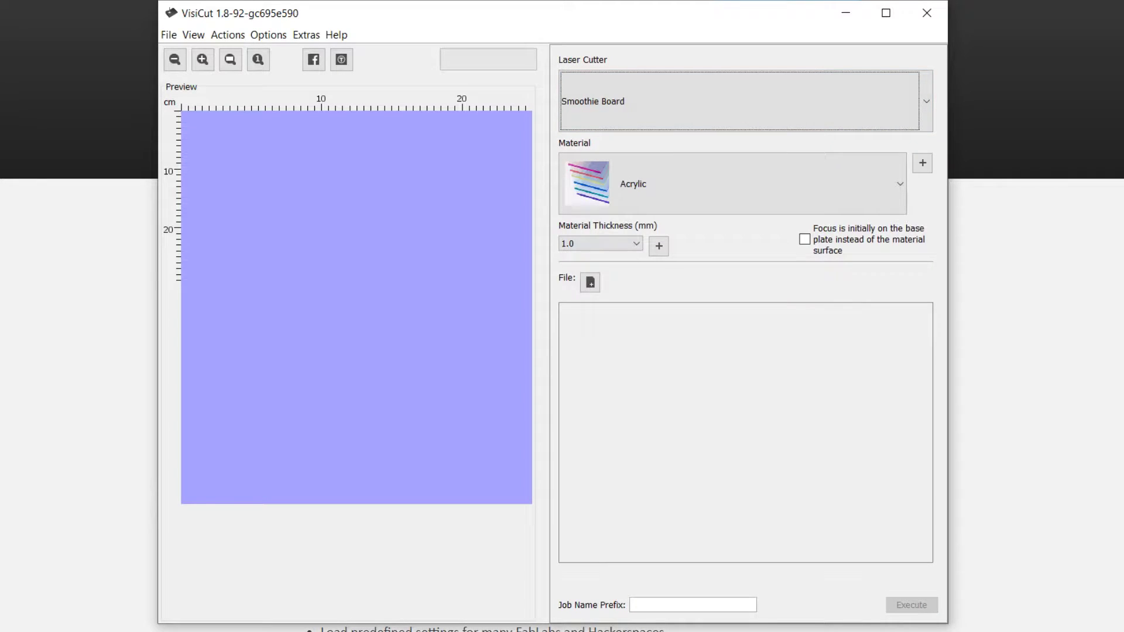
{"action": "left_click", "coordinate": [643, 184]}
{"action": "scroll", "coordinate": [644, 272], "scroll_direction": "down", "scroll_amount": 5}
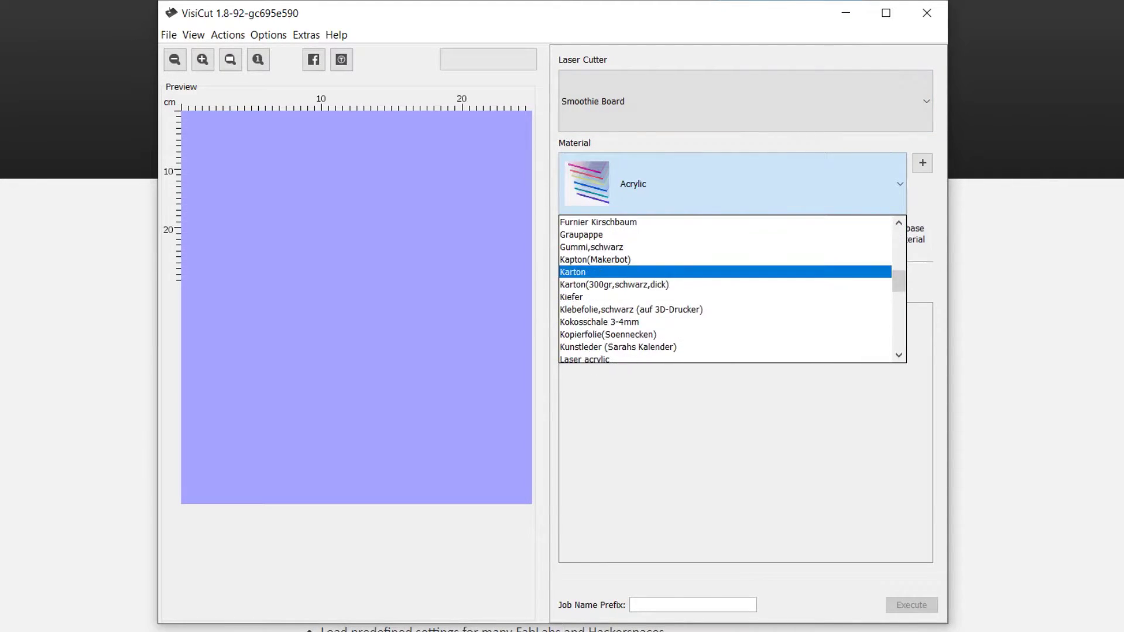
{"action": "scroll", "coordinate": [726, 287], "scroll_direction": "down", "scroll_amount": 2}
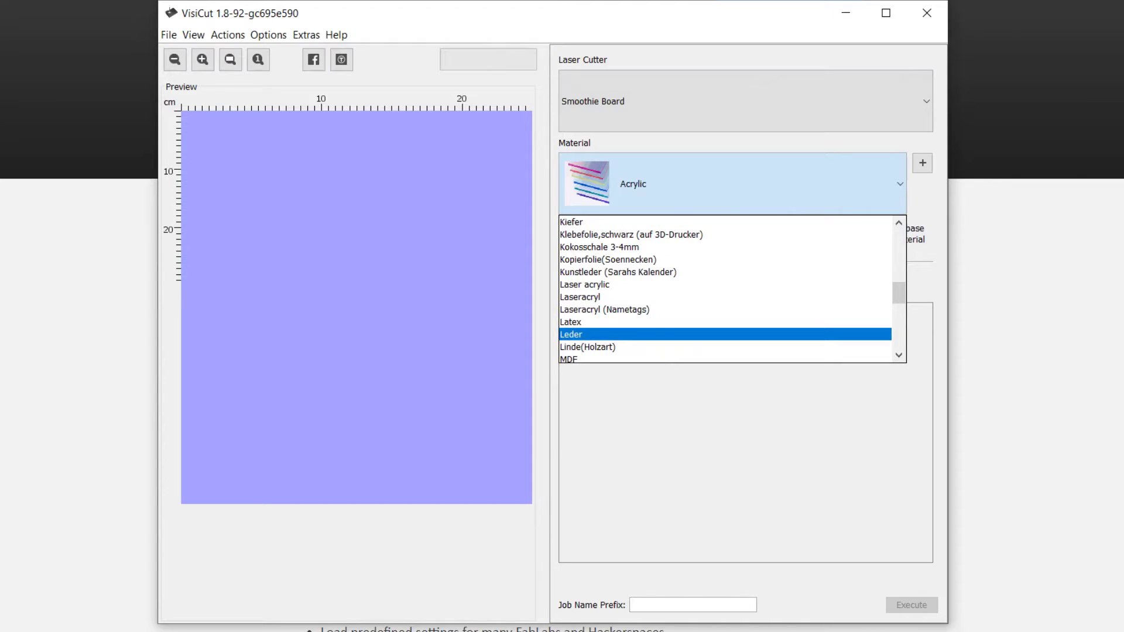
{"action": "key", "text": "Down"}
{"action": "key", "text": "Down"}
{"action": "key", "text": "Return"}
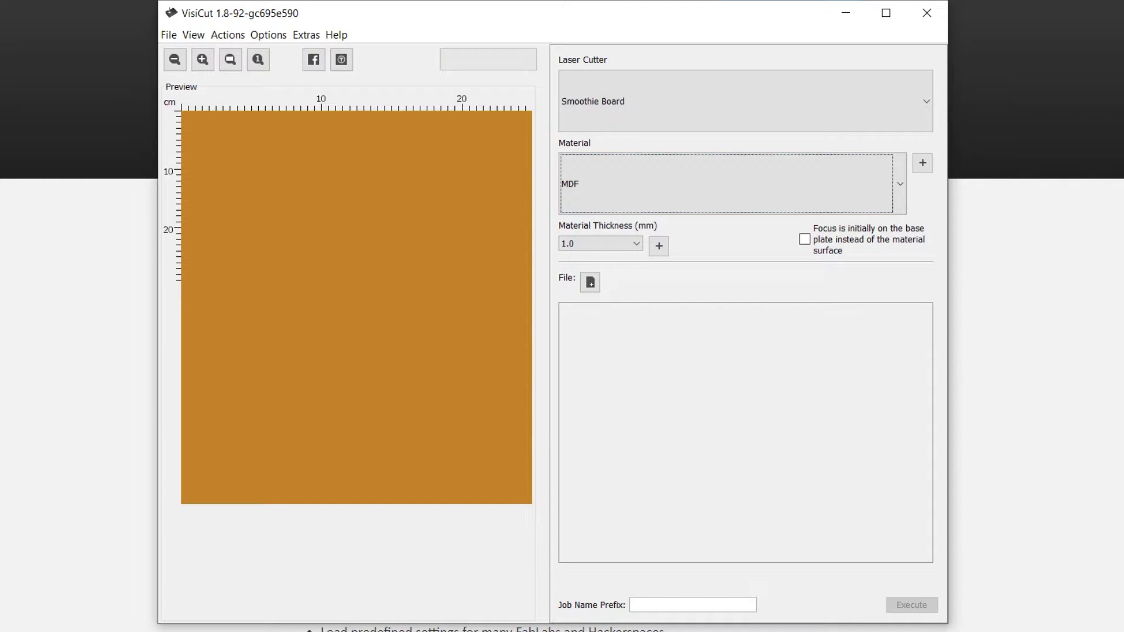